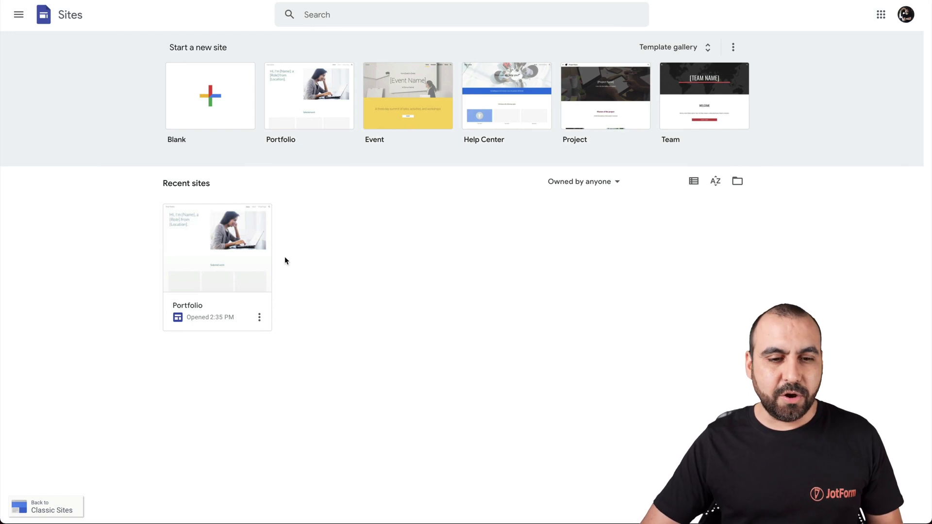
Open the Portfolio site and start an Embed block using the Embed code option.
click(222, 244)
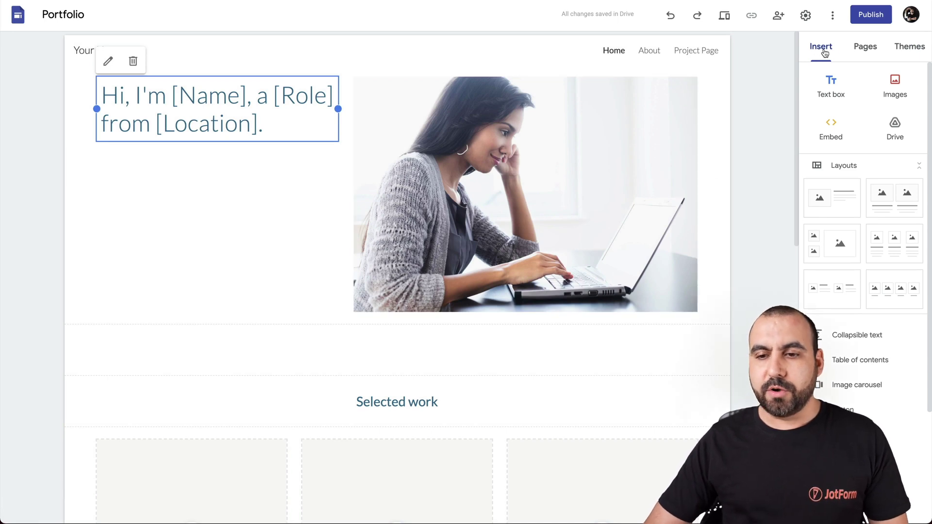
click(829, 128)
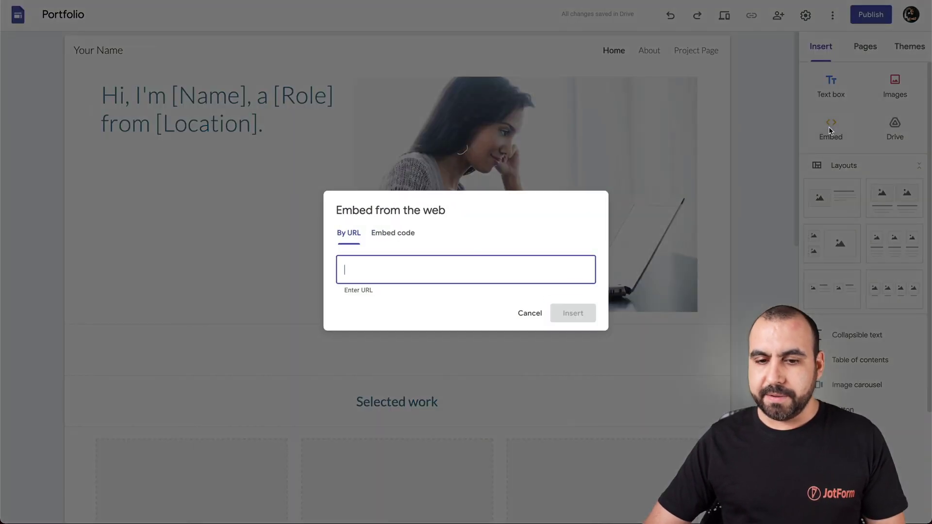
click(397, 235)
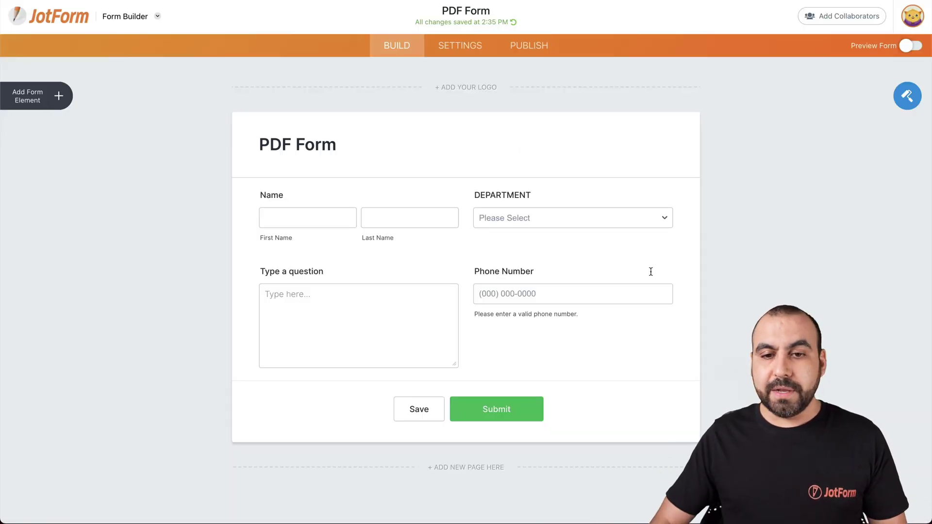
Copy the PDF Form's embed script from JotForm's Publish > Embed options.
click(529, 46)
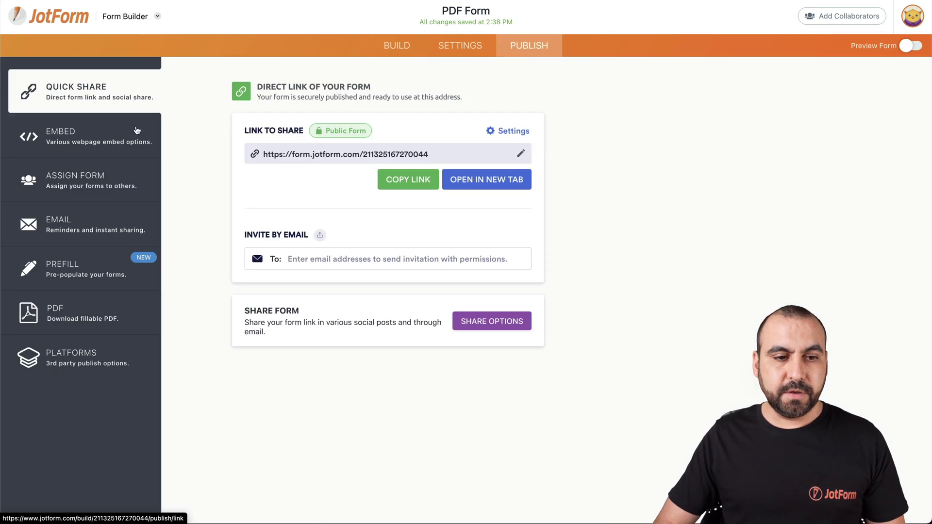
click(85, 135)
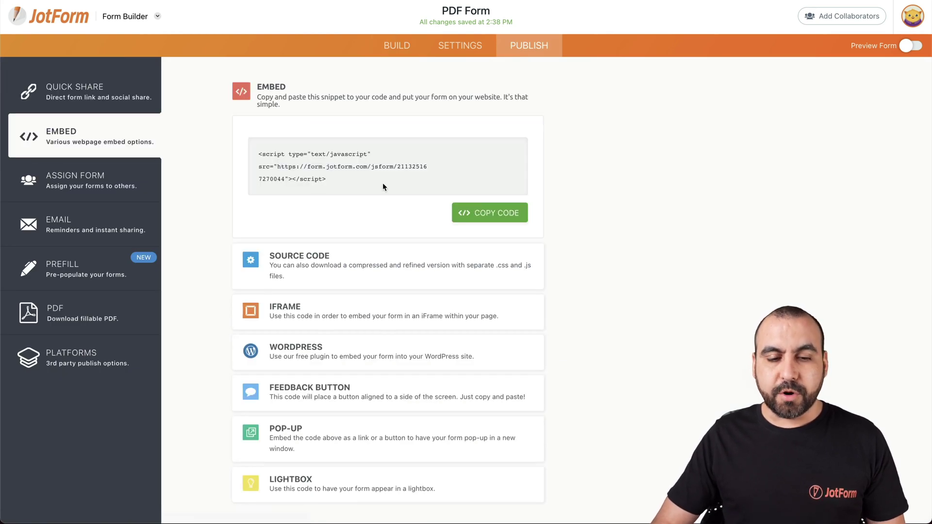
click(490, 213)
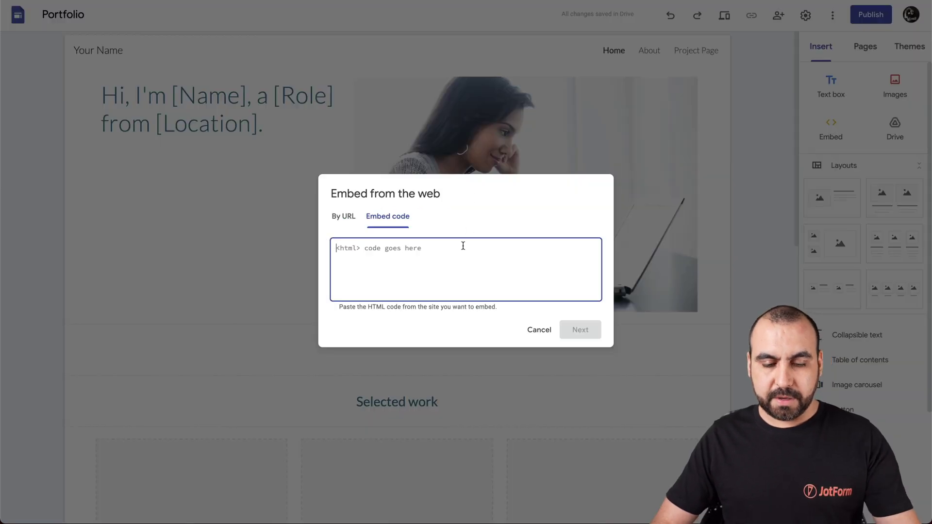
Paste the PDF Form embed script and insert it onto the Portfolio home page.
key(ctrl+v)
click(580, 329)
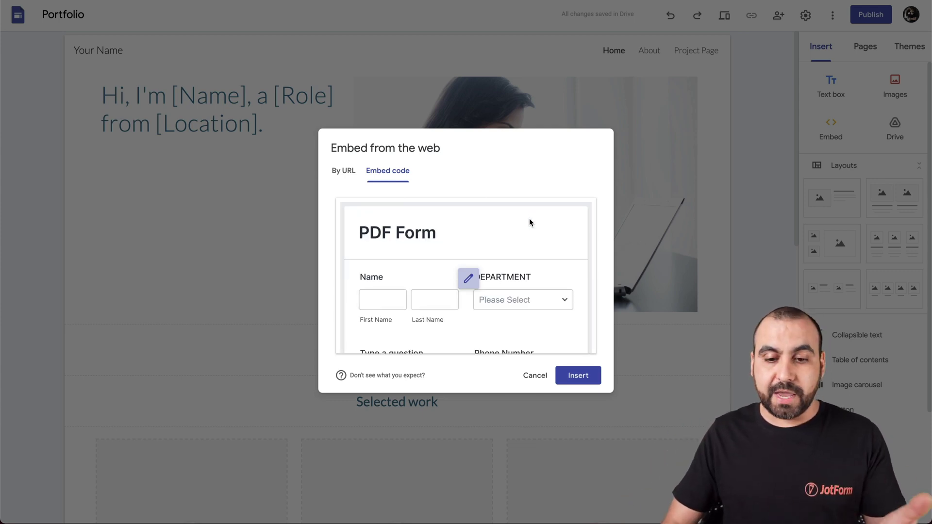
click(577, 375)
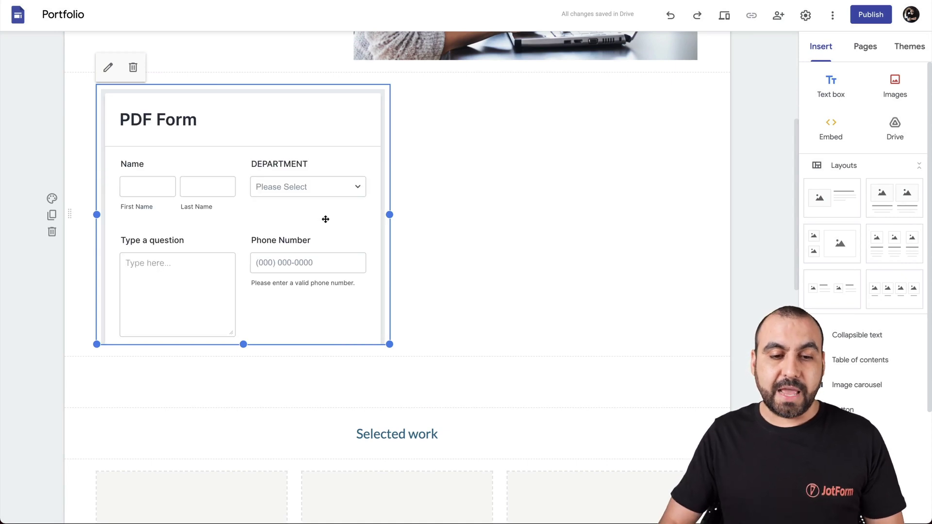
Centre the embedded PDF Form block, widen it, and re-centre it in its section.
drag(389, 215, 413, 217)
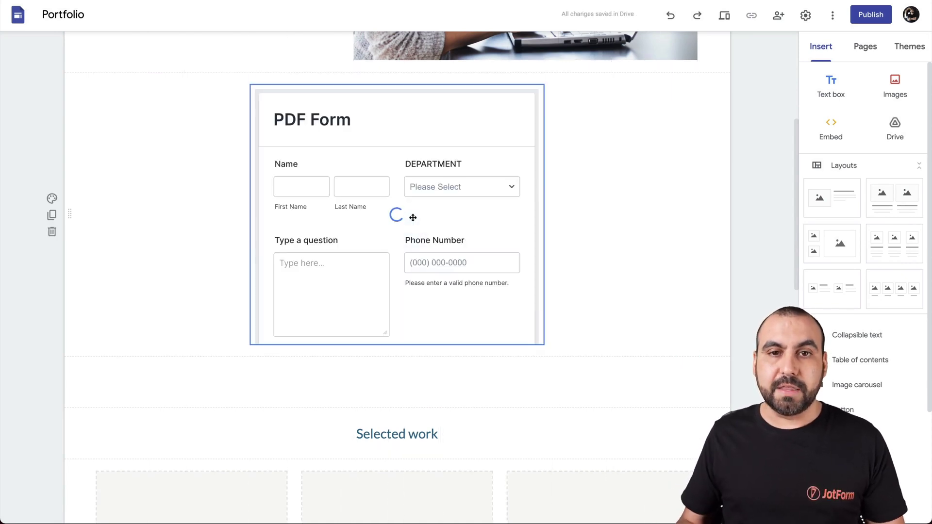
click(483, 215)
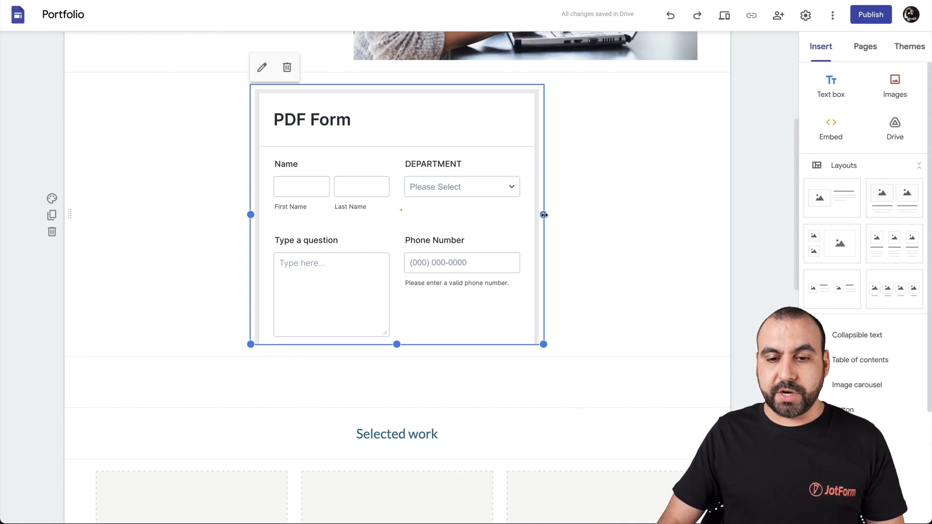
drag(605, 218, 661, 216)
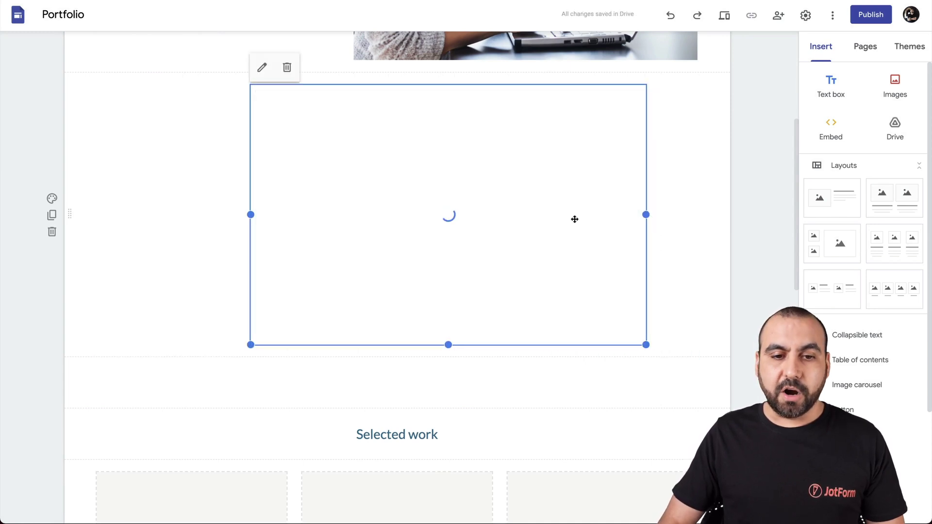
mouse_move(576, 214)
mouse_down()
mouse_move(535, 223)
mouse_move(407, 180)
mouse_up()
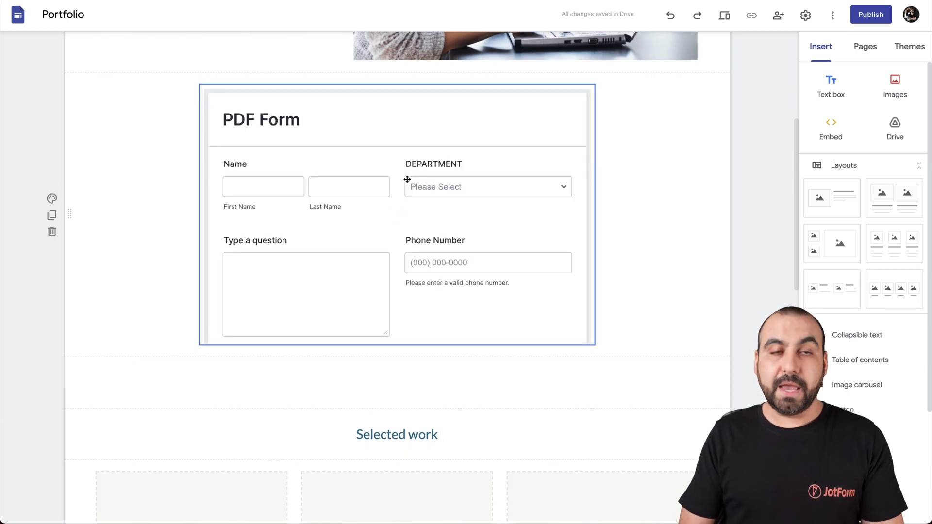